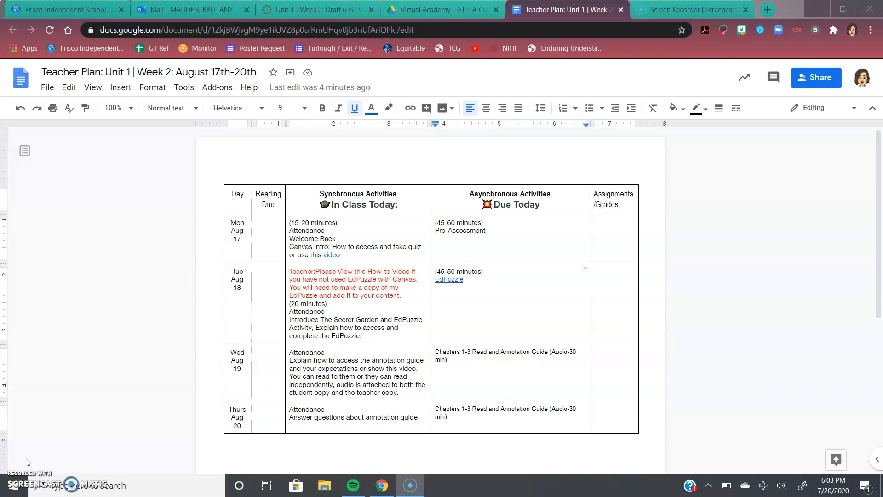
# - Open the EdPuzzle link listed under Tuesday Aug 18 asynchronous activities in the teacher plan
pyautogui.click(232, 495)
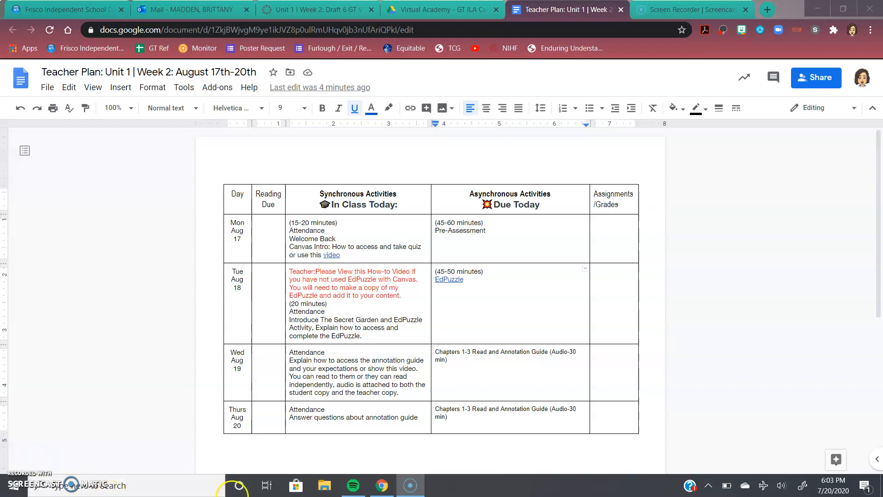
pyautogui.click(450, 279)
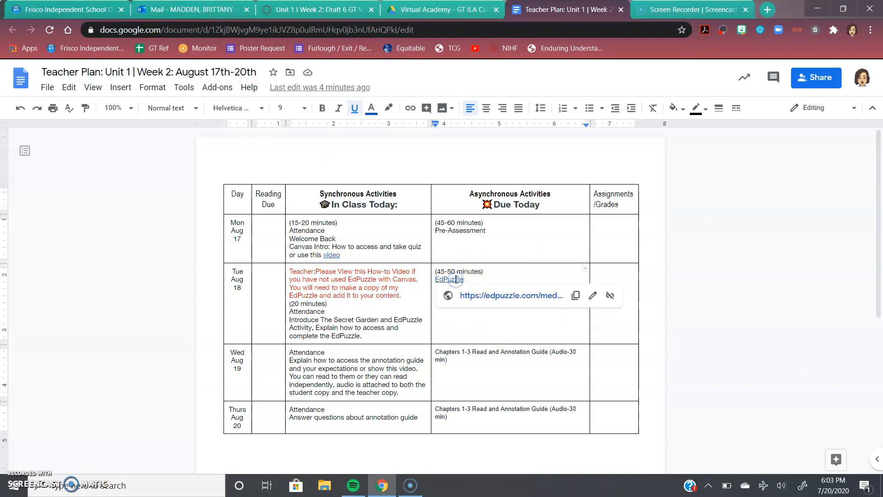
pyautogui.click(479, 296)
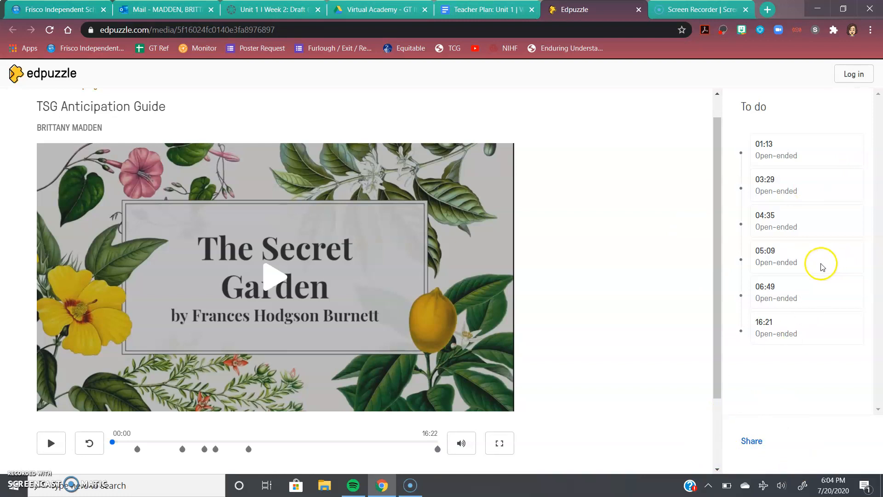
# - Sign in to Edpuzzle as a teacher with the school district Google account
pyautogui.click(859, 74)
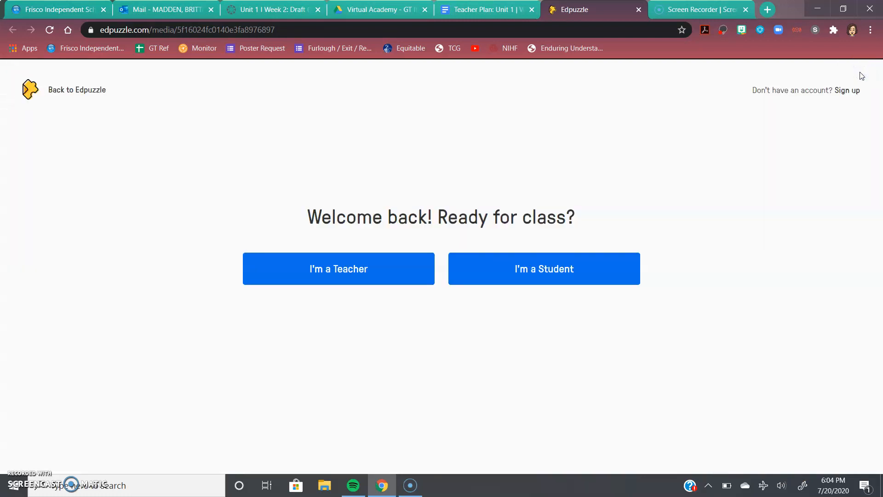
pyautogui.click(847, 94)
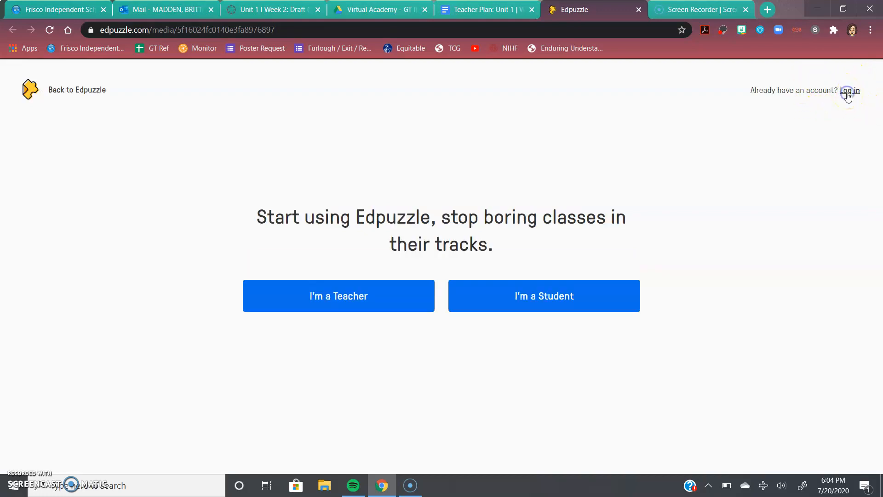
pyautogui.click(371, 304)
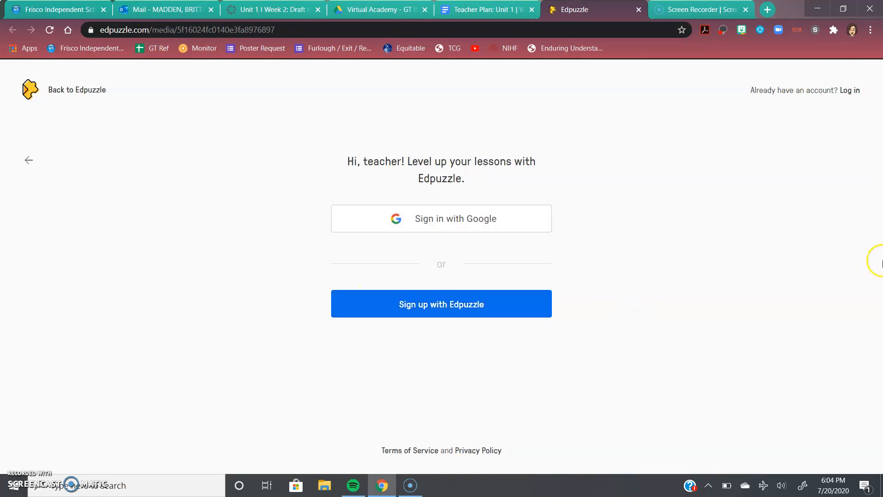
pyautogui.click(517, 223)
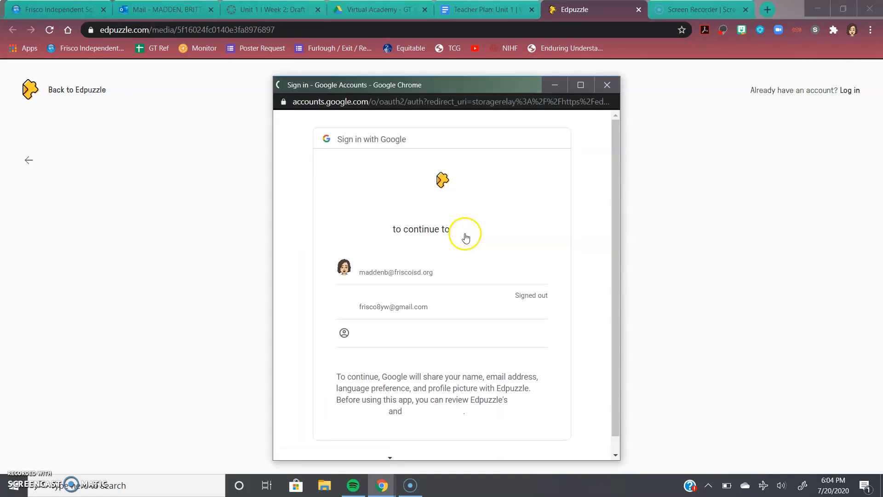
pyautogui.click(445, 267)
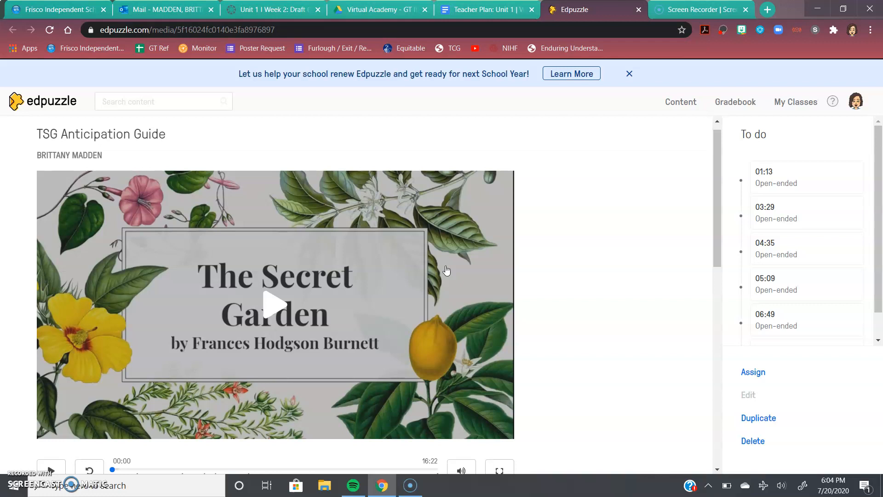
# - Revisit the EdPuzzle link in the teacher plan document and return to the TSG Anticipation Guide video
pyautogui.click(506, 9)
pyautogui.click(498, 282)
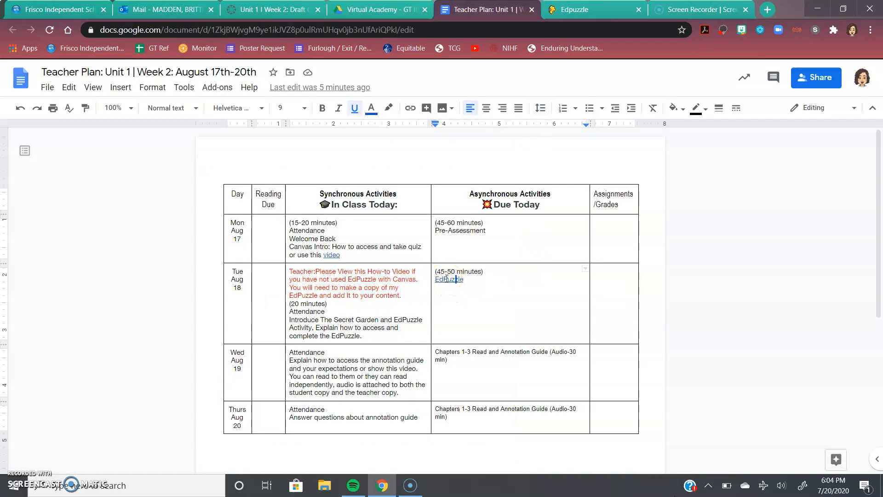
pyautogui.click(577, 9)
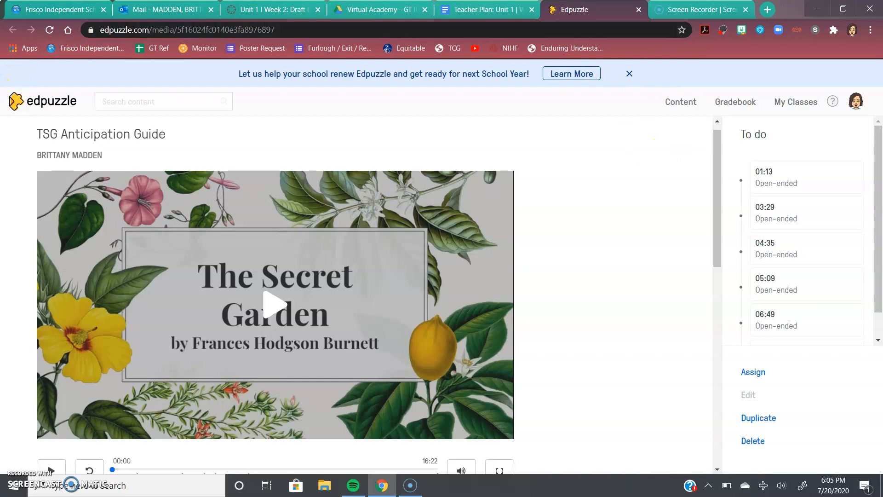
# - Duplicate the TSG Anticipation Guide video and show the copy in My Content
pyautogui.click(758, 409)
pyautogui.click(759, 419)
pyautogui.click(689, 103)
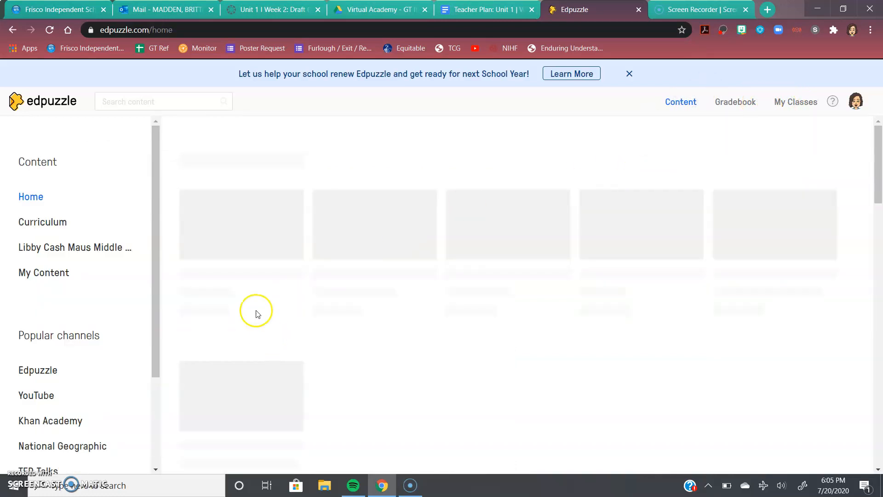
pyautogui.click(44, 273)
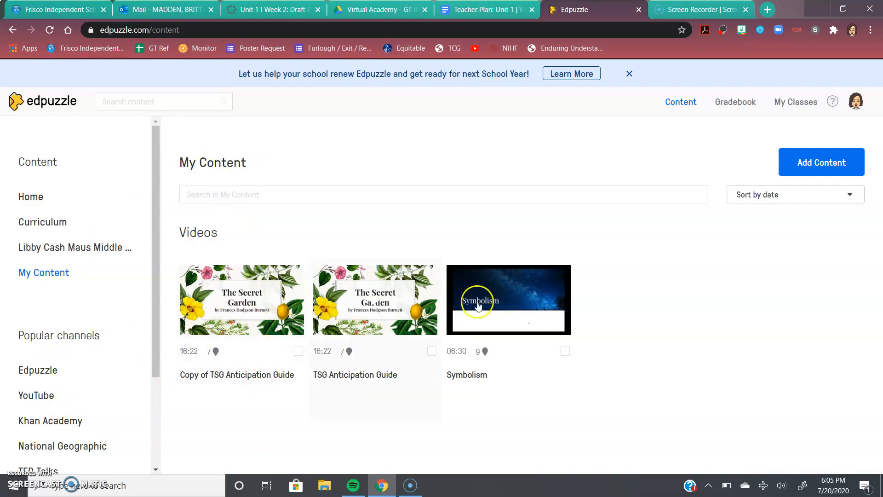
# - Start a new class in My Classes and name it "test class"
pyautogui.click(806, 107)
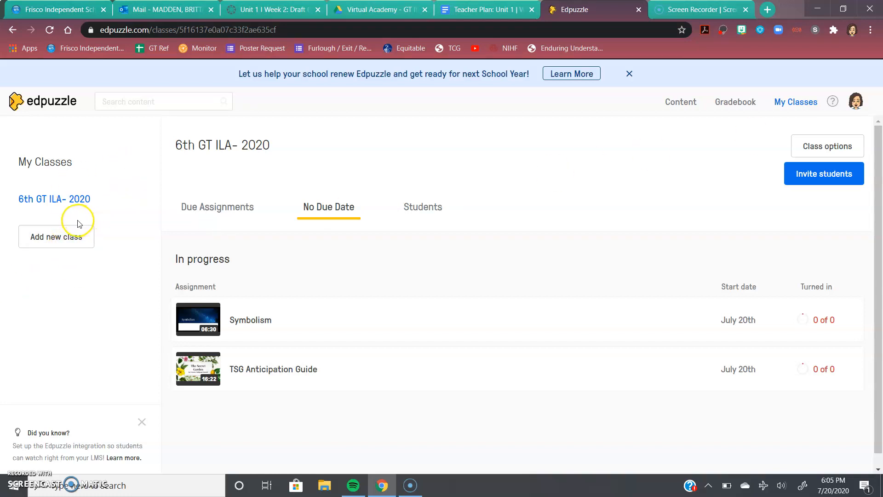
pyautogui.click(62, 239)
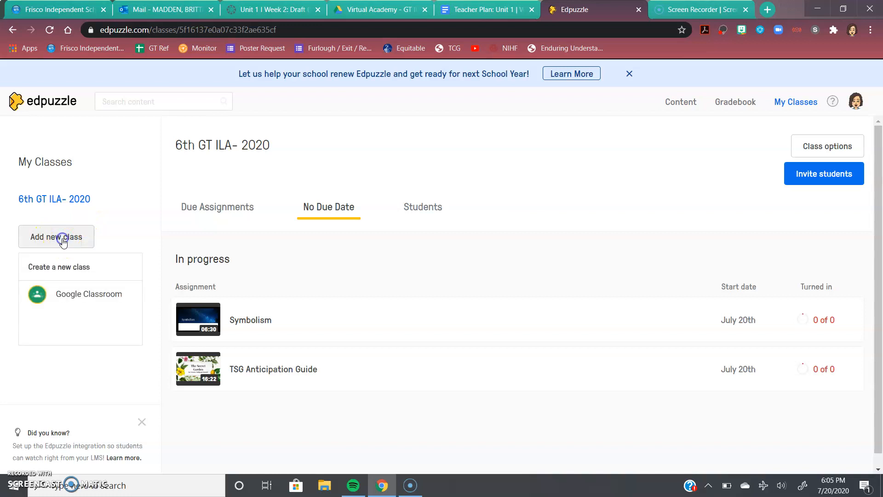
pyautogui.click(81, 268)
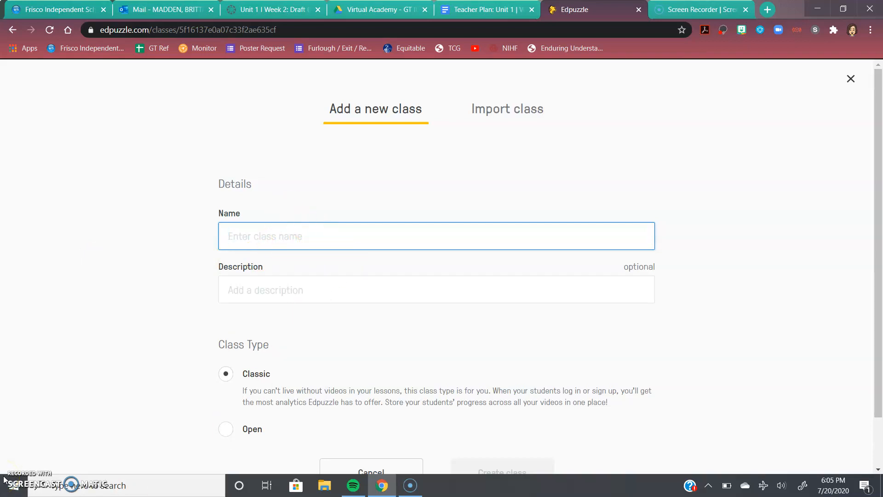
pyautogui.write('test')
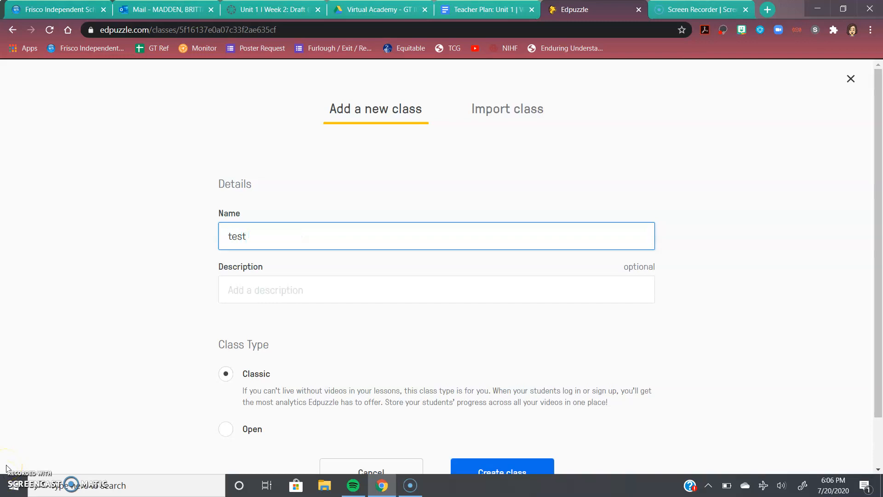
pyautogui.write(' class')
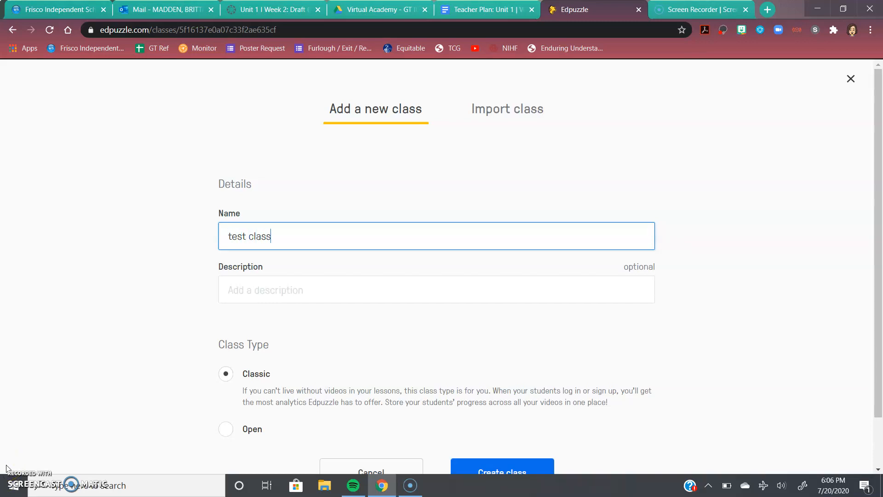
# - Leave the description empty, compare the Open and Classic class types, and create the class as Classic
pyautogui.click(337, 296)
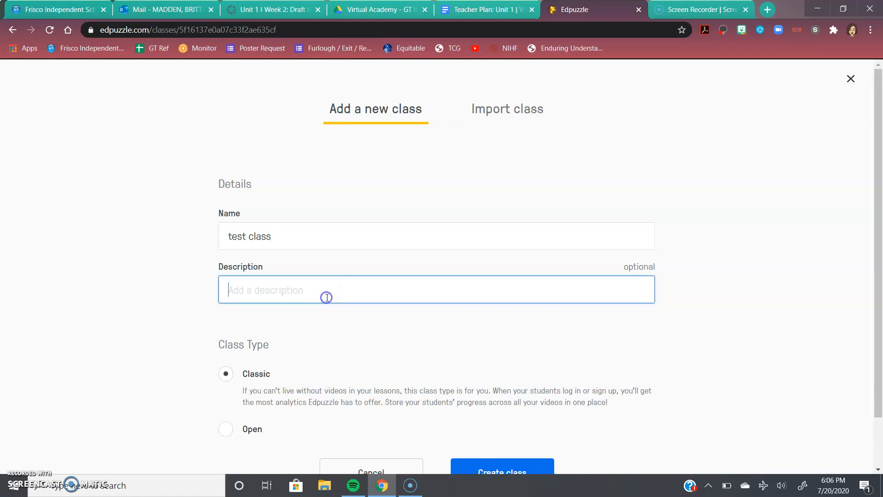
pyautogui.scroll(-1, 312, 266)
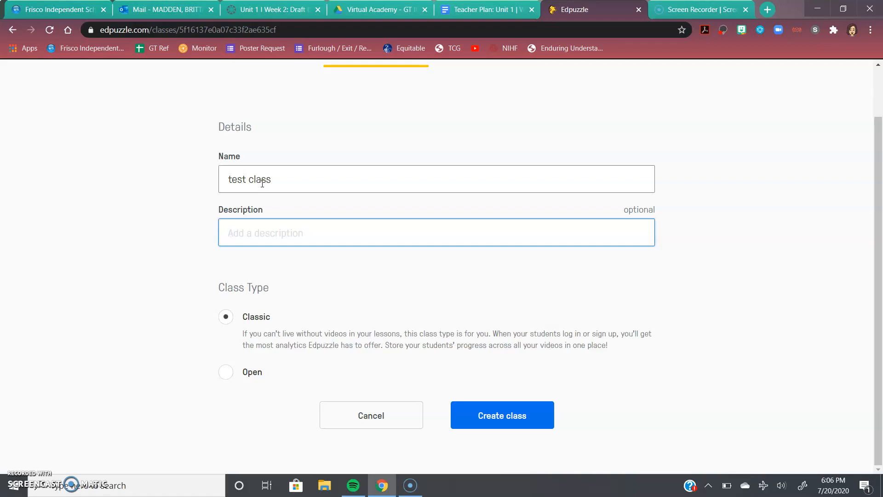
pyautogui.click(227, 233)
pyautogui.click(226, 317)
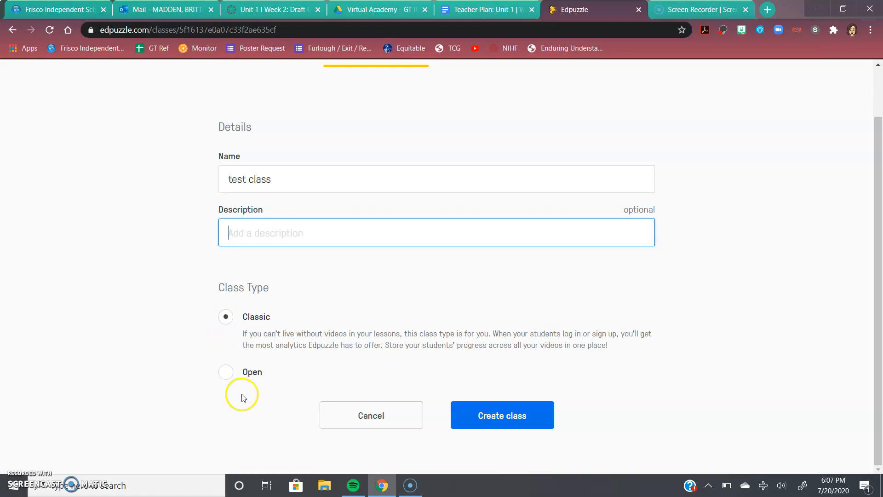
pyautogui.click(227, 373)
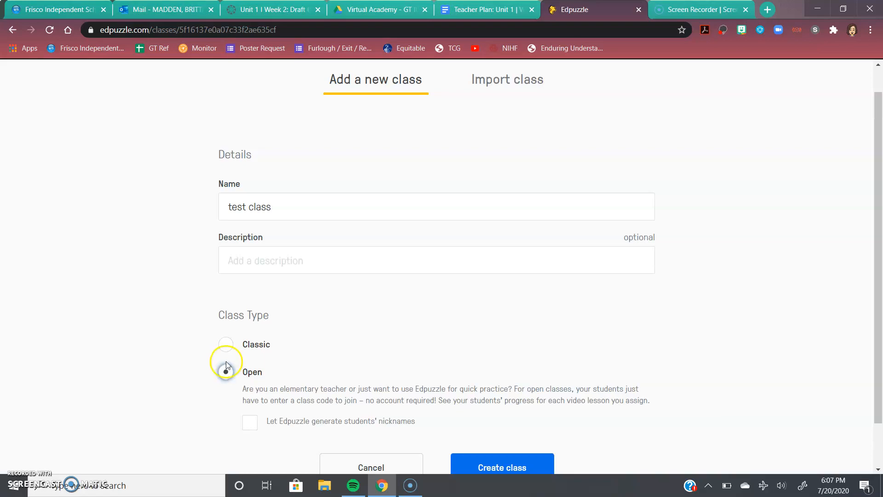
pyautogui.click(227, 345)
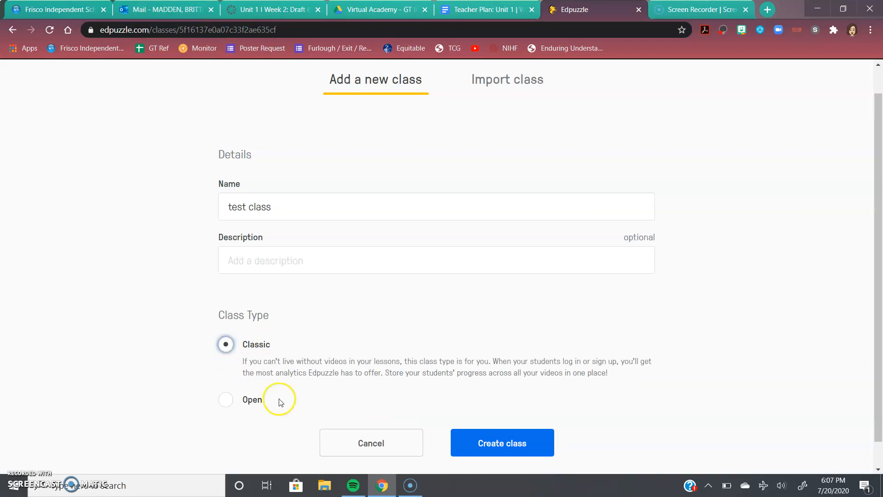
pyautogui.click(506, 449)
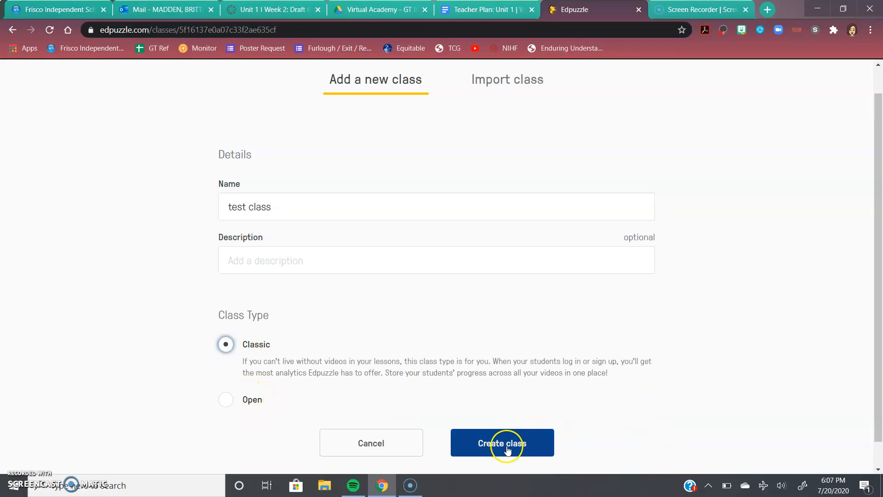
pyautogui.click(440, 420)
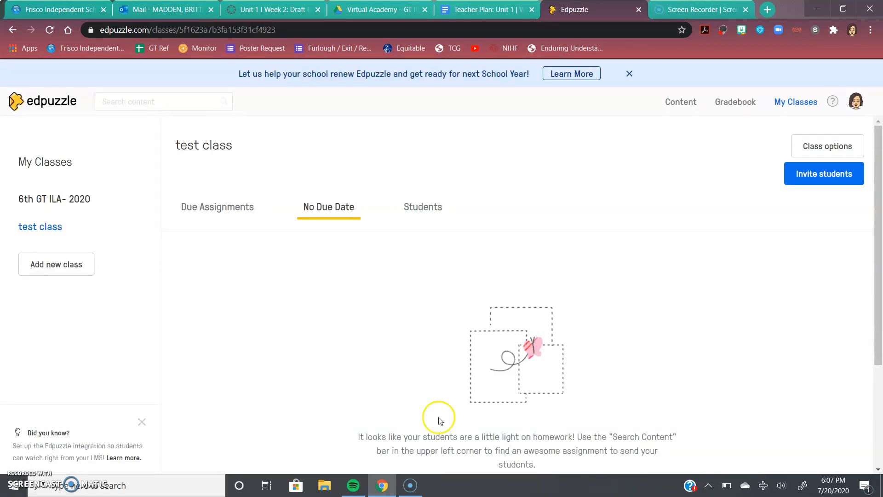
# - Open the student invitation for test class and select its class code
pyautogui.click(845, 177)
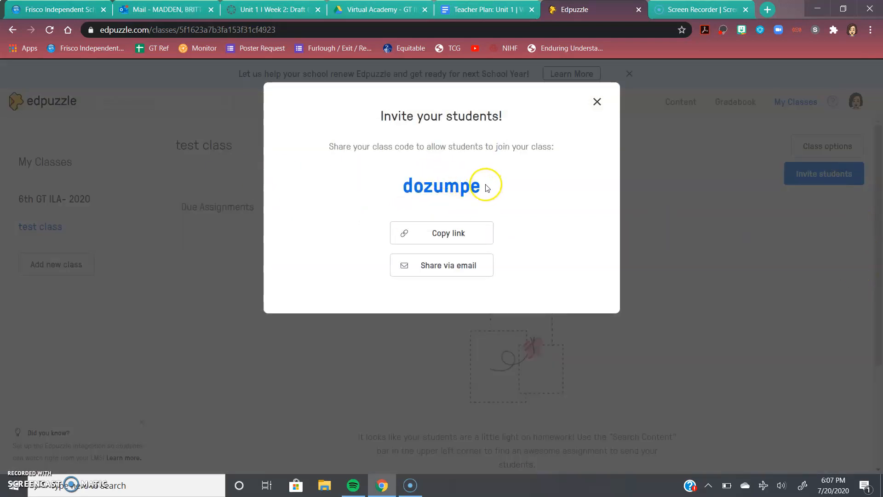
pyautogui.moveTo(488, 186); pyautogui.dragTo(409, 194)
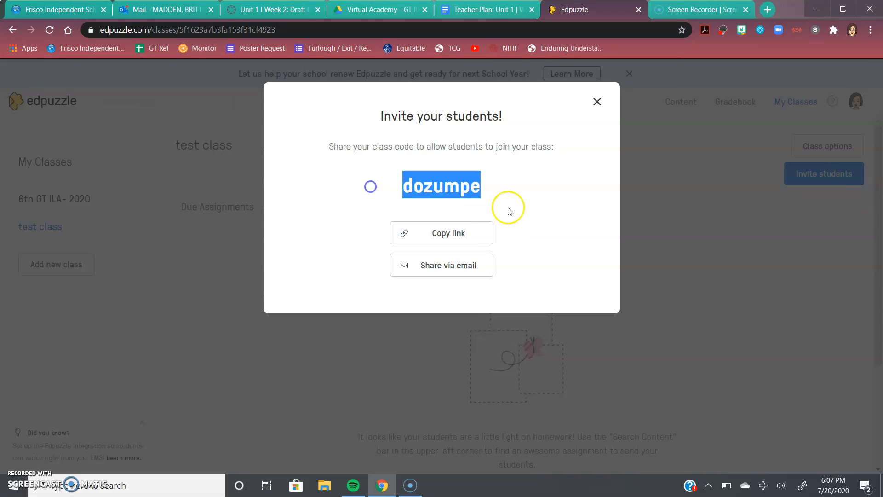
# - Switch to Canvas and open the TSG Anticipation Guide assignment in the Draft 6 course
pyautogui.click(264, 9)
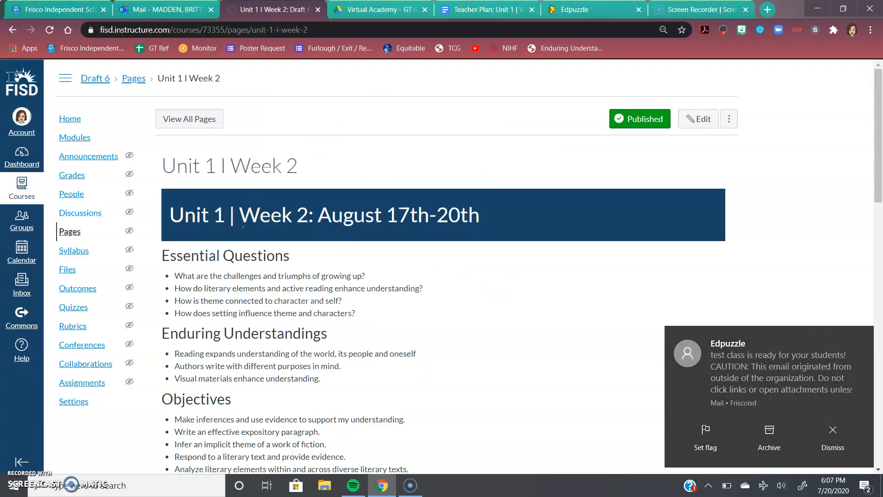
pyautogui.click(70, 120)
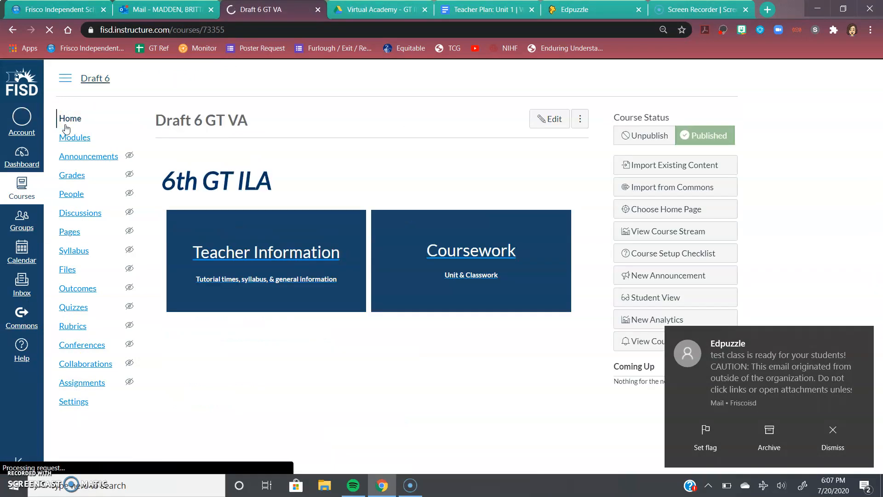
pyautogui.click(95, 384)
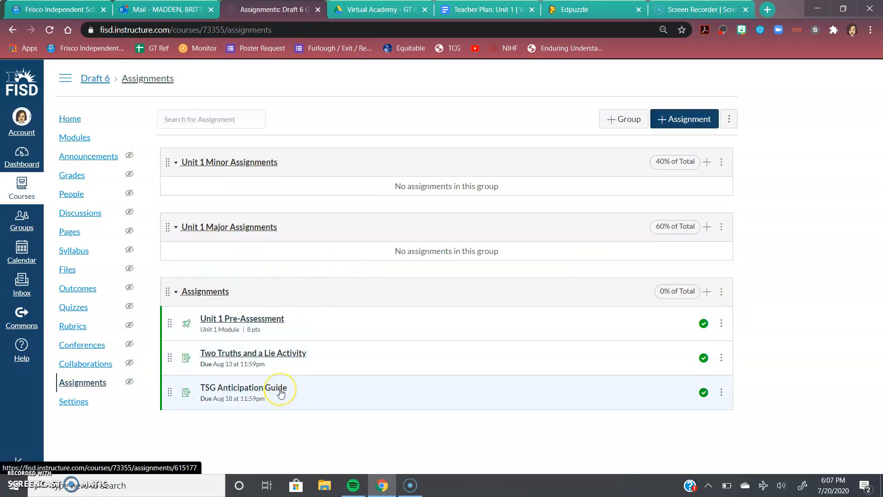
pyautogui.click(281, 392)
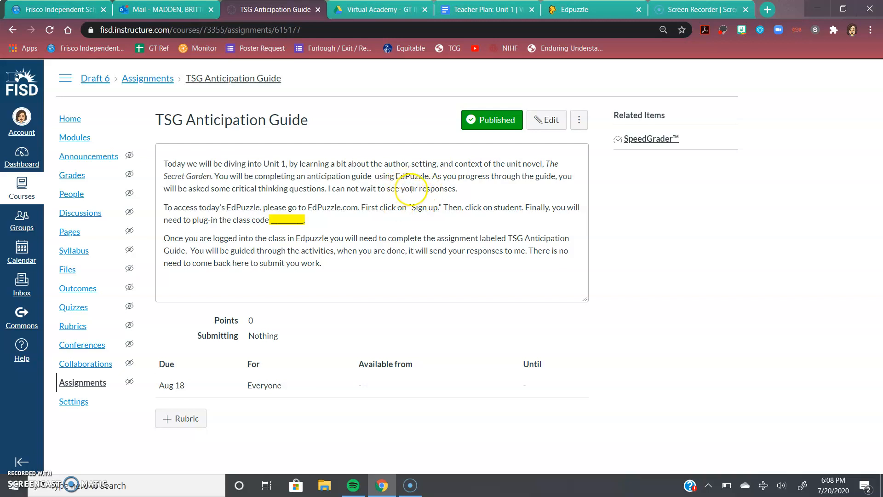
# - Edit the TSG Anticipation Guide assignment and set its submission type to Online with Text Entry
pyautogui.click(566, 121)
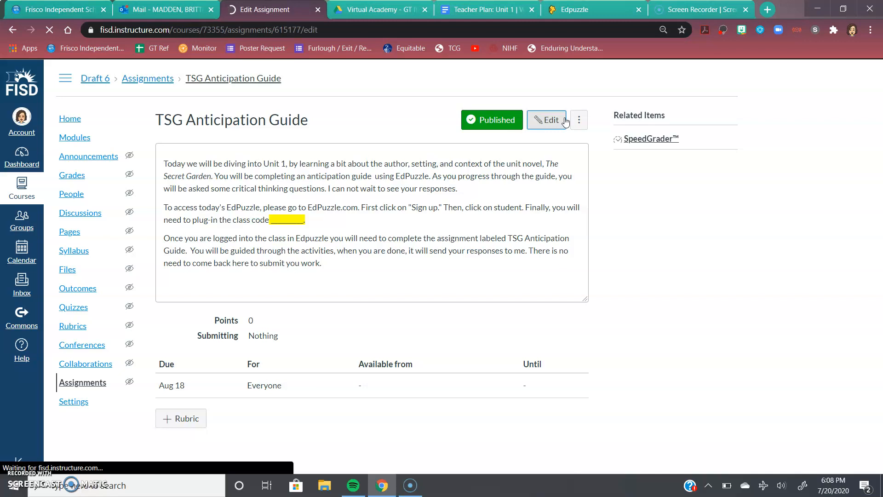
pyautogui.scroll(-5, 414, 285)
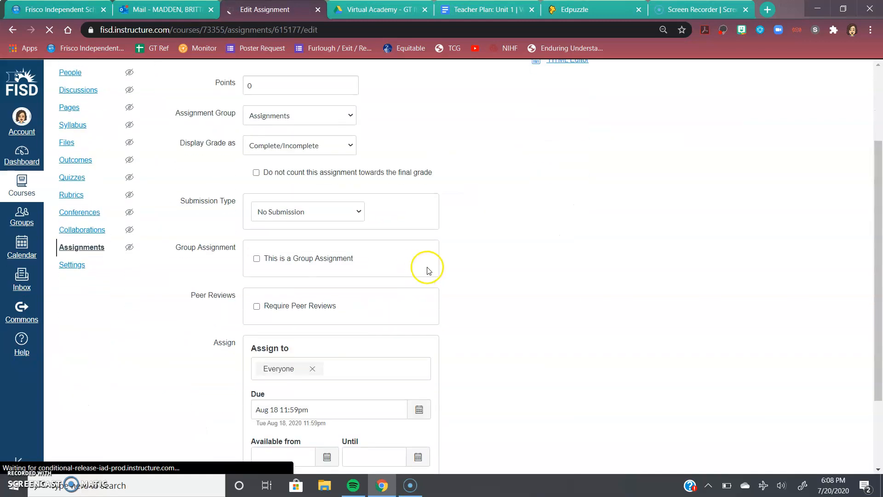
pyautogui.scroll(-5, 350, 336)
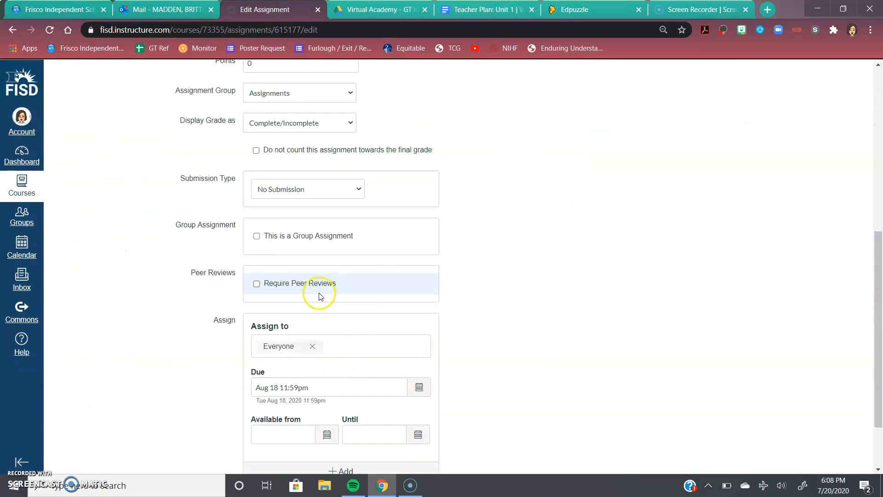
pyautogui.click(329, 189)
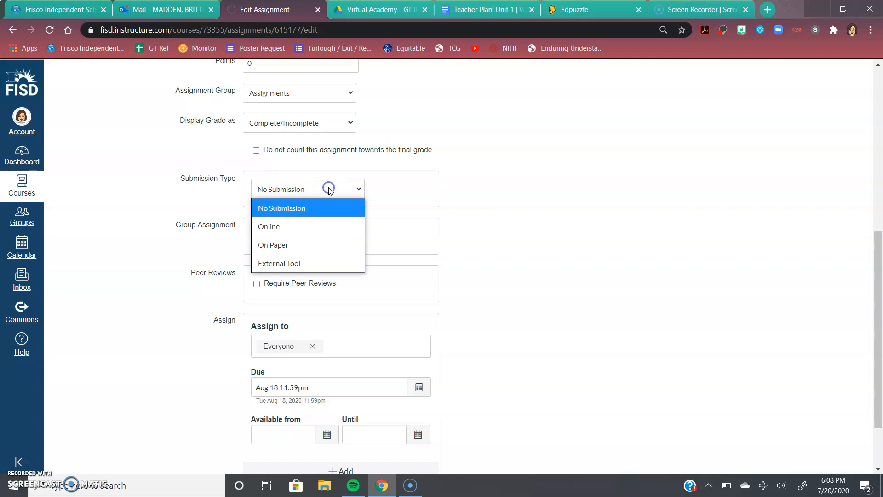
pyautogui.click(321, 265)
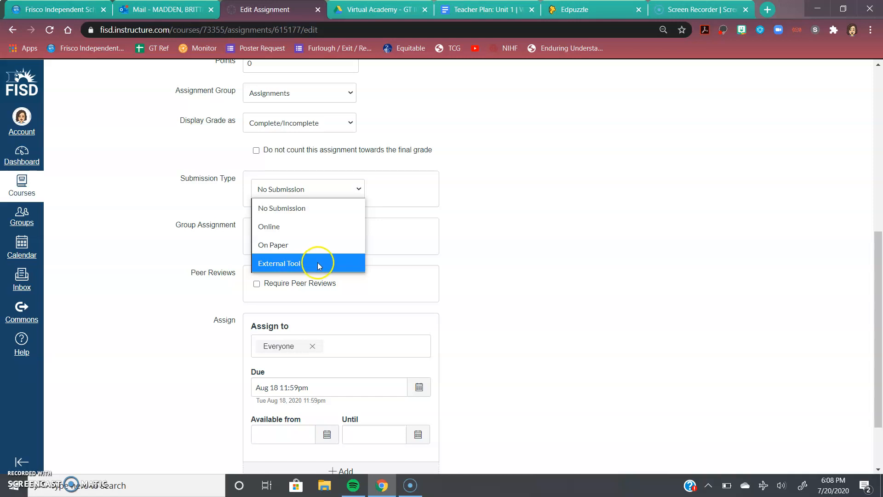
pyautogui.click(296, 226)
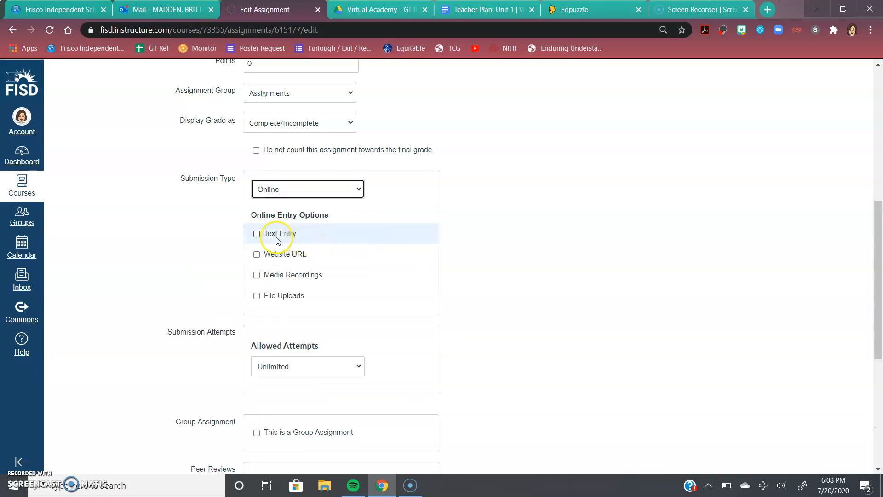
pyautogui.click(278, 239)
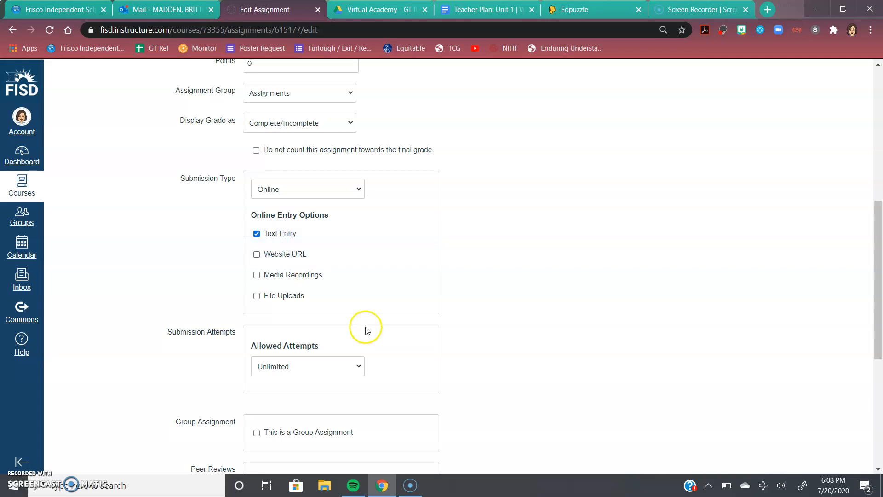
# - Clear the Text Entry option and try to save the assignment with the Online submission type
pyautogui.scroll(-3, 378, 318)
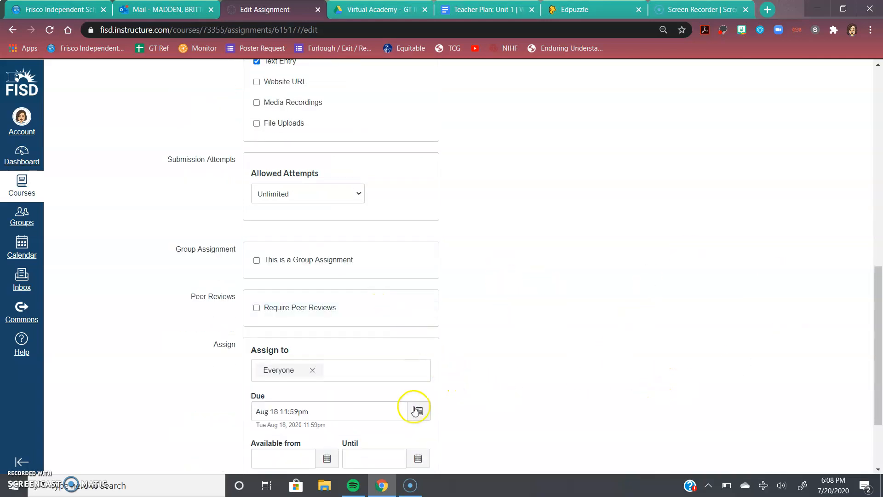
pyautogui.scroll(-1, 444, 343)
pyautogui.scroll(4, 443, 343)
pyautogui.click(257, 233)
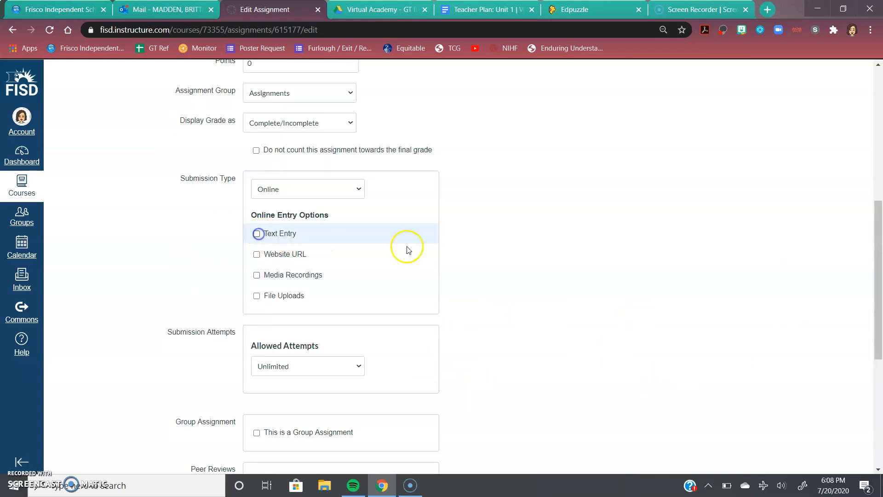
pyautogui.scroll(-5, 464, 249)
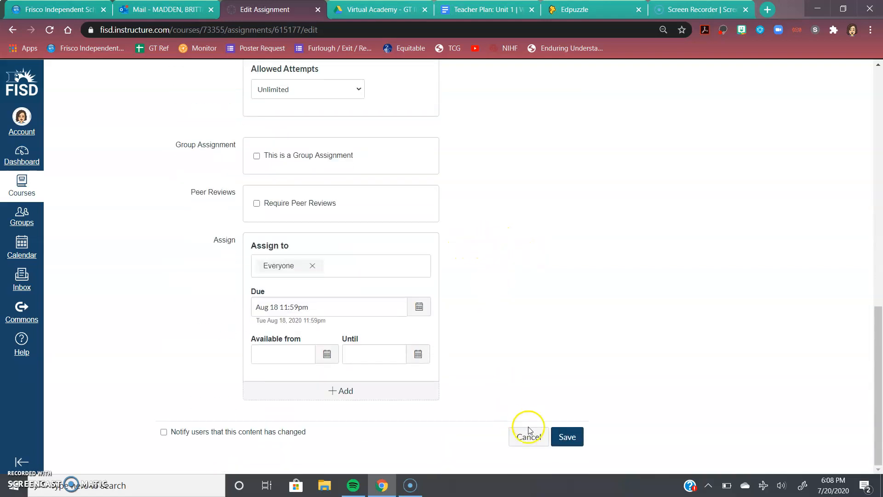
pyautogui.scroll(10, 400, 380)
pyautogui.scroll(-10, 400, 380)
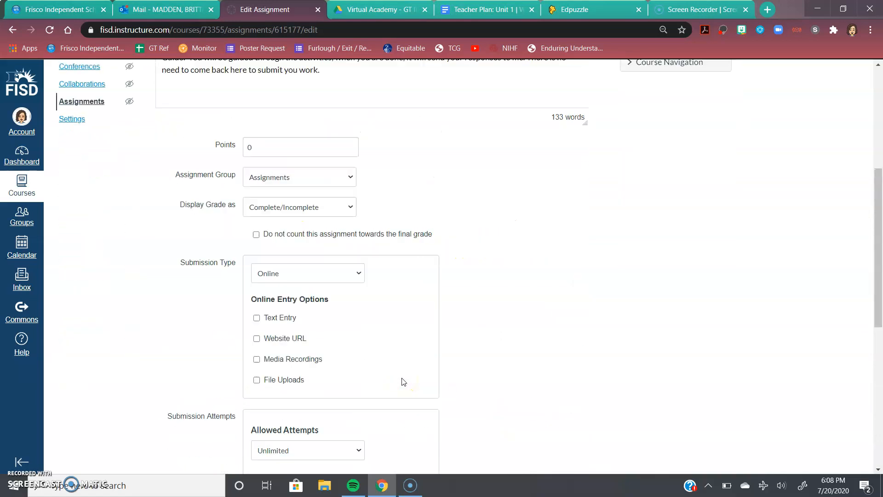
pyautogui.click(567, 437)
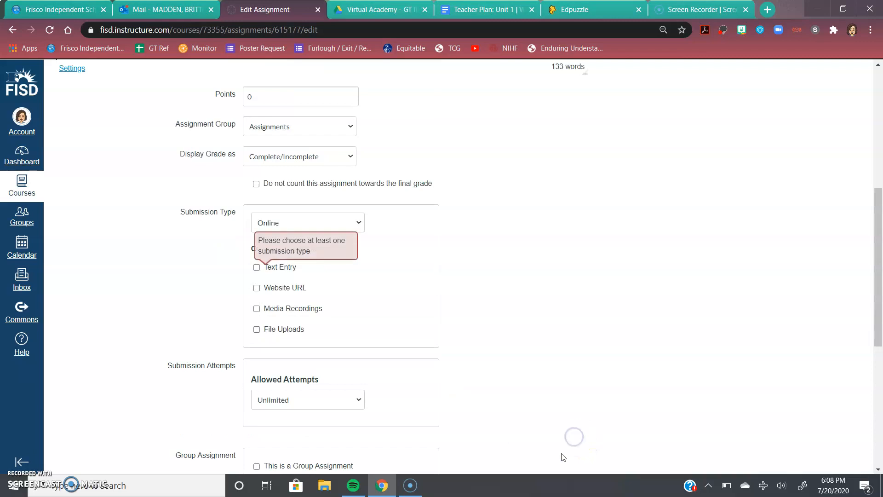
# - Set the assignment's submission type to No Submission and save it
pyautogui.click(341, 218)
pyautogui.click(311, 241)
pyautogui.scroll(-3, 566, 286)
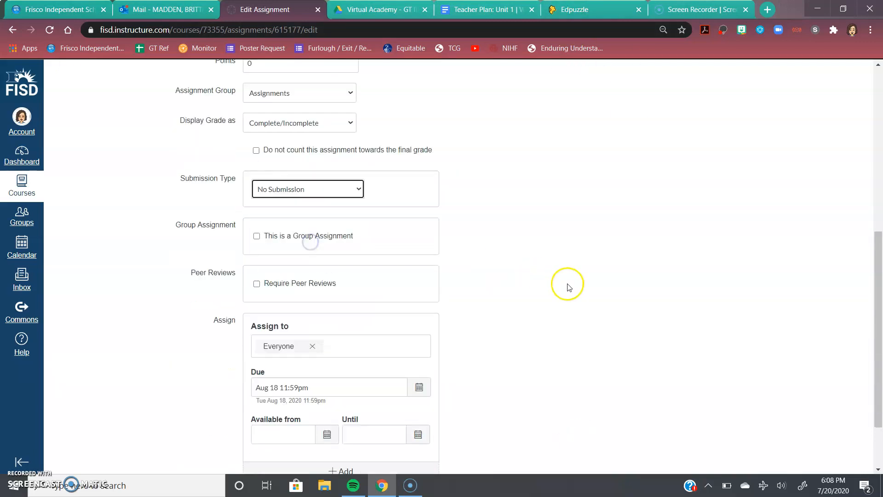
pyautogui.click(562, 432)
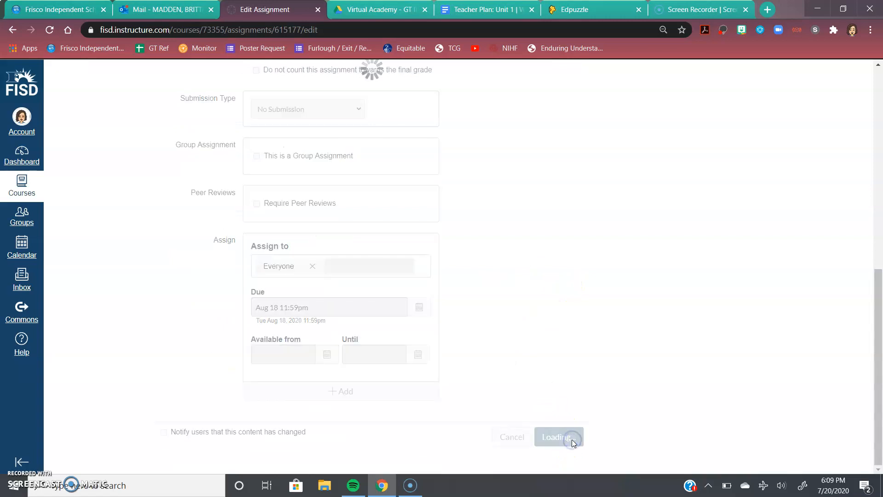
# - Switch to Edpuzzle, close the student invitation, and open the TSG Anticipation Guide assignment in the 6th GT ILA- 2020 class
pyautogui.click(598, 8)
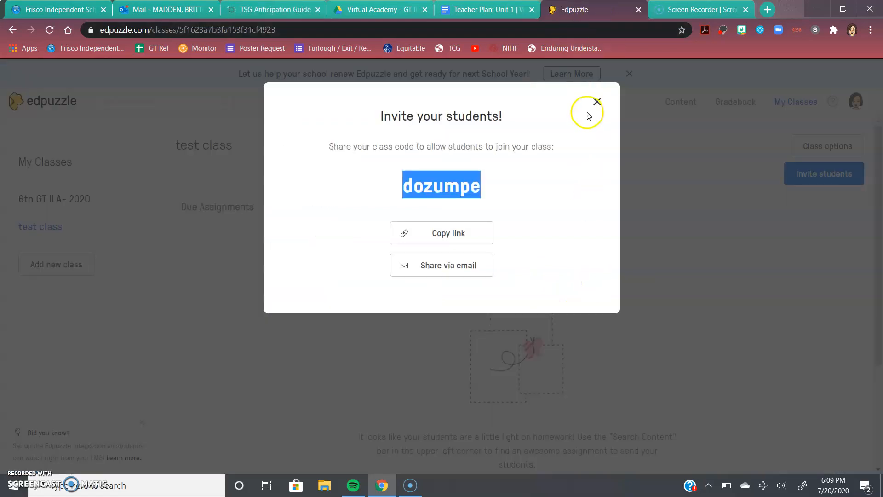
pyautogui.click(597, 99)
pyautogui.click(61, 199)
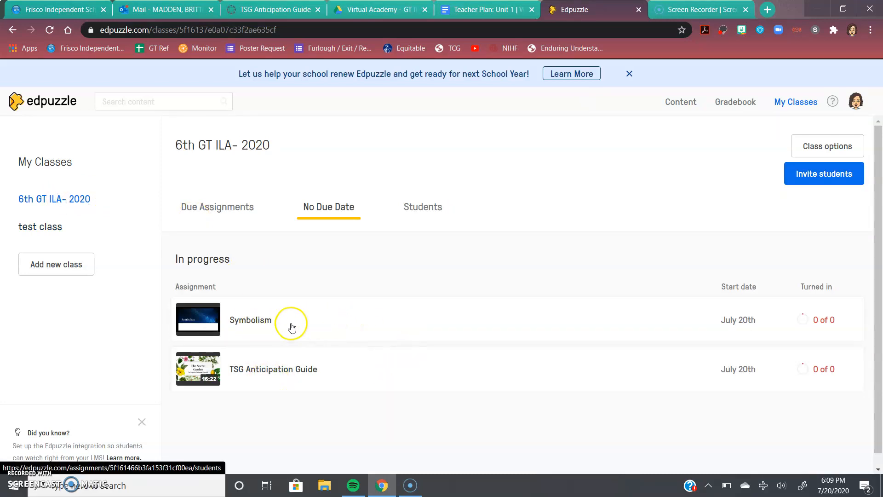
pyautogui.click(309, 369)
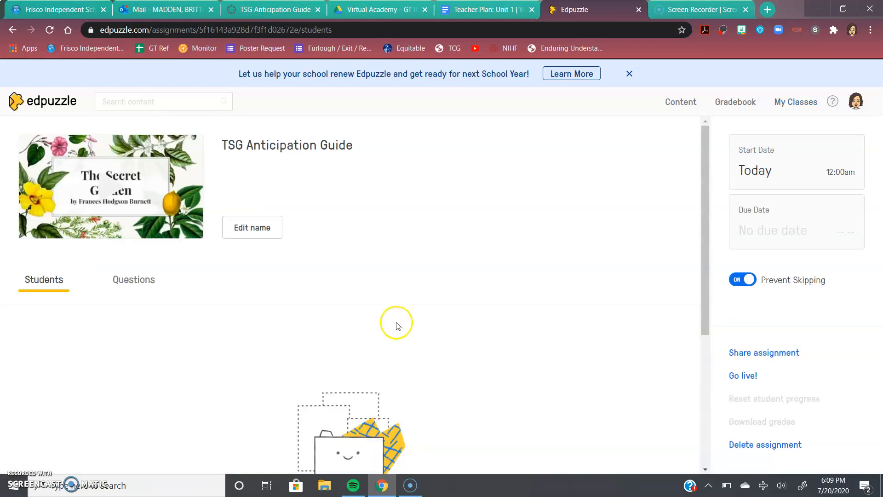
# - Review the student progress area and the list of questions for the TSG Anticipation Guide assignment
pyautogui.scroll(-5, 78, 289)
pyautogui.scroll(5, 78, 289)
pyautogui.click(133, 285)
pyautogui.scroll(-9, 118, 331)
pyautogui.scroll(9, 117, 328)
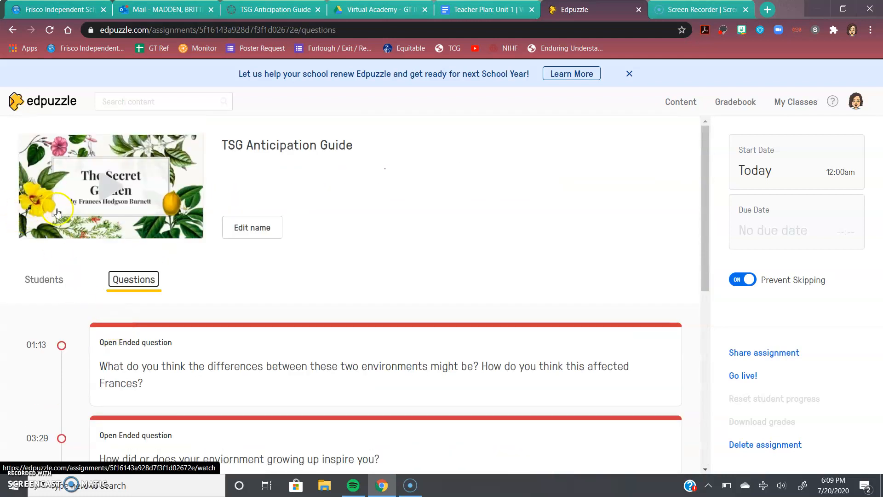